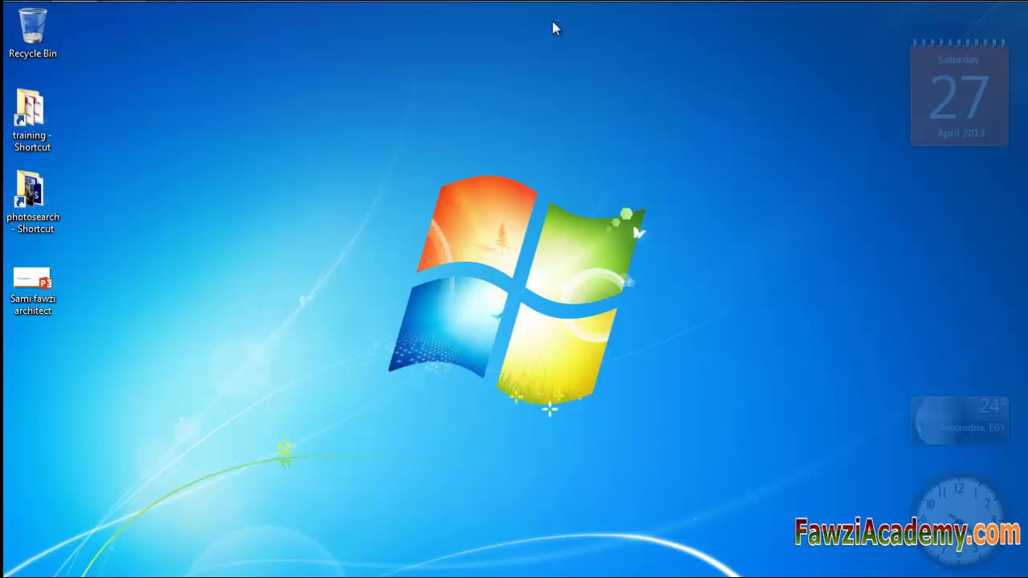
Search the Start menu for 'windows' to locate Windows Defender
{"action": "left_click", "coordinate": [25, 16]}
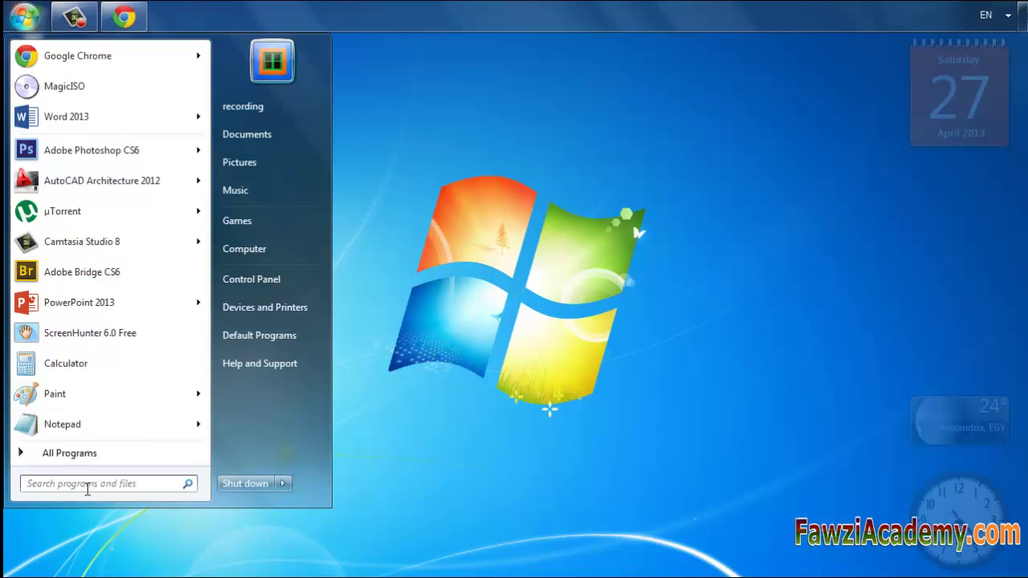
{"action": "type", "text": "window"}
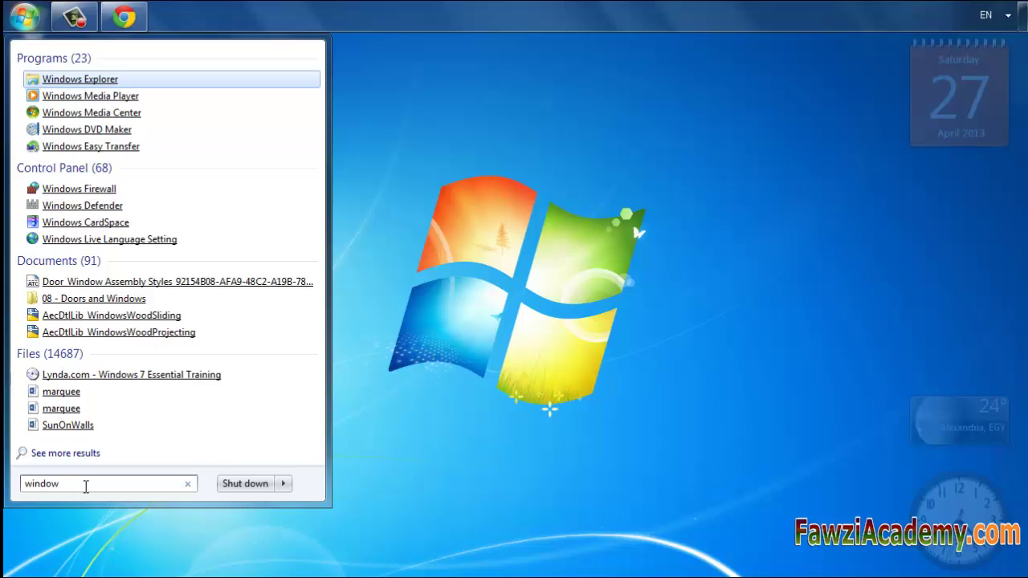
{"action": "type", "text": "s"}
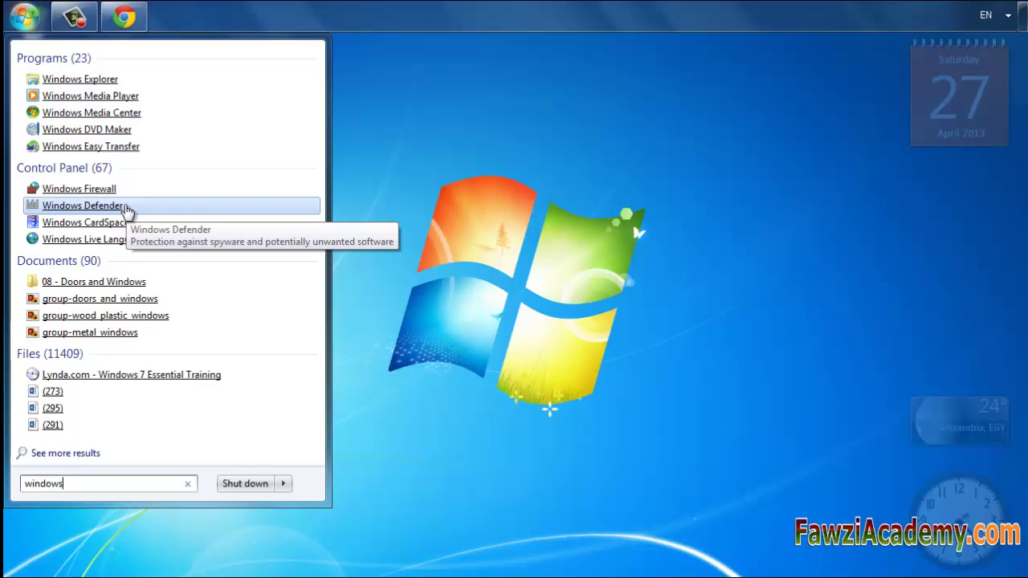
Launch Windows Defender from the search results and move its turned-off notice aside
{"action": "left_click", "coordinate": [127, 211]}
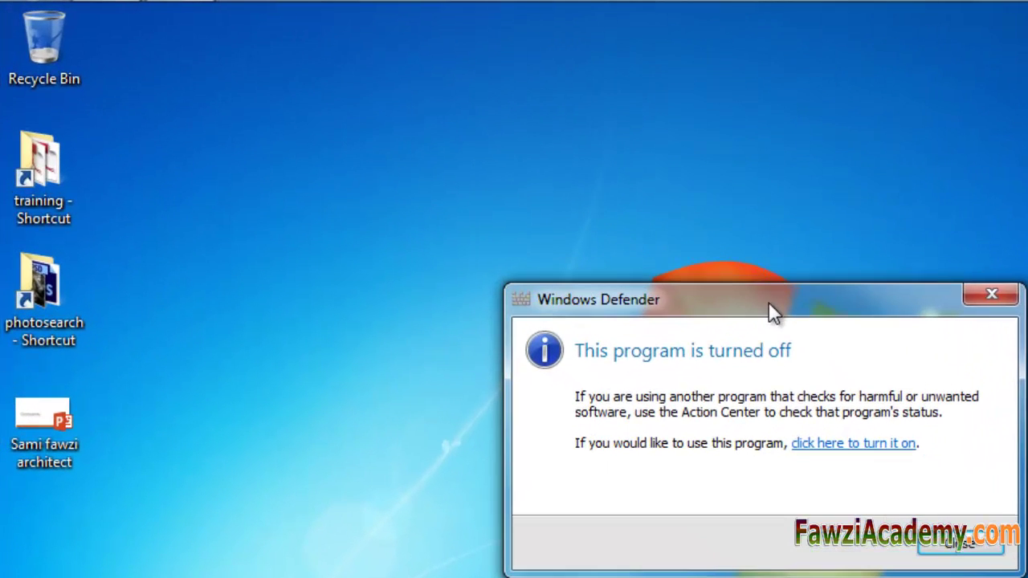
{"action": "left_click_drag", "start_coordinate": [767, 301], "coordinate": [594, 287]}
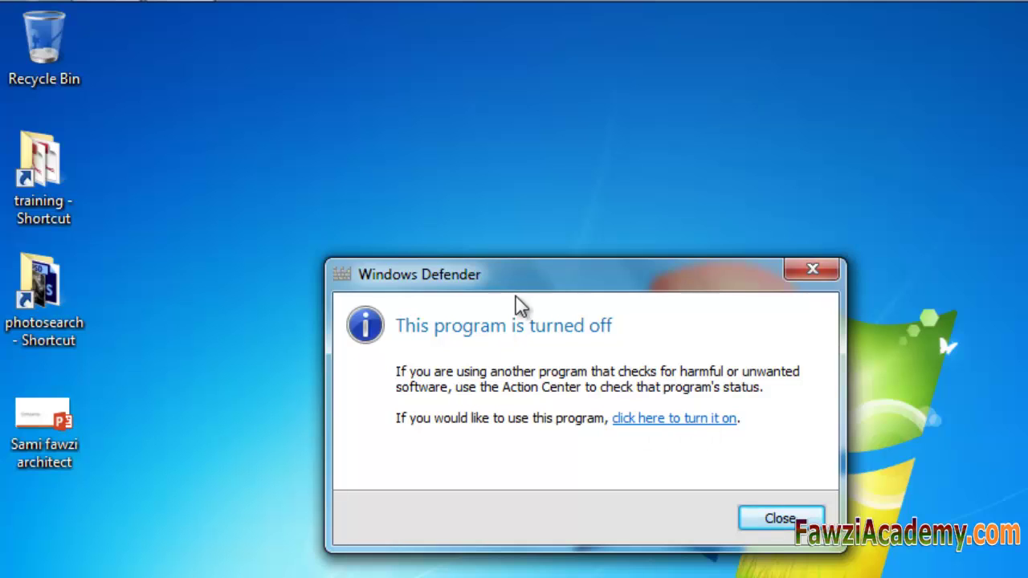
{"action": "mouse_move", "coordinate": [618, 275]}
{"action": "left_mouse_down"}
{"action": "mouse_move", "coordinate": [687, 215]}
{"action": "mouse_move", "coordinate": [651, 248]}
{"action": "mouse_move", "coordinate": [701, 276]}
{"action": "left_mouse_up"}
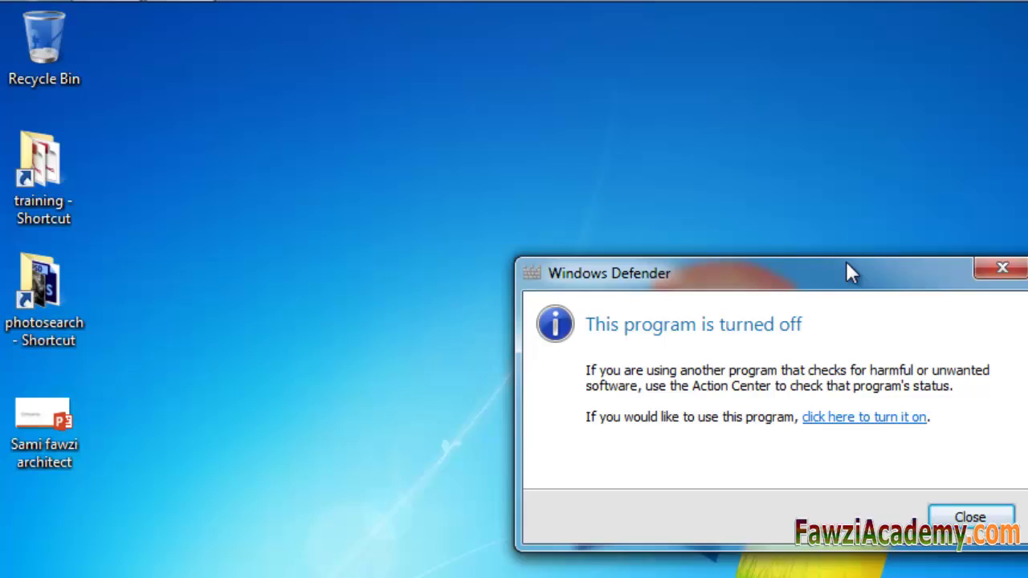
{"action": "left_click_drag", "start_coordinate": [783, 279], "coordinate": [821, 282]}
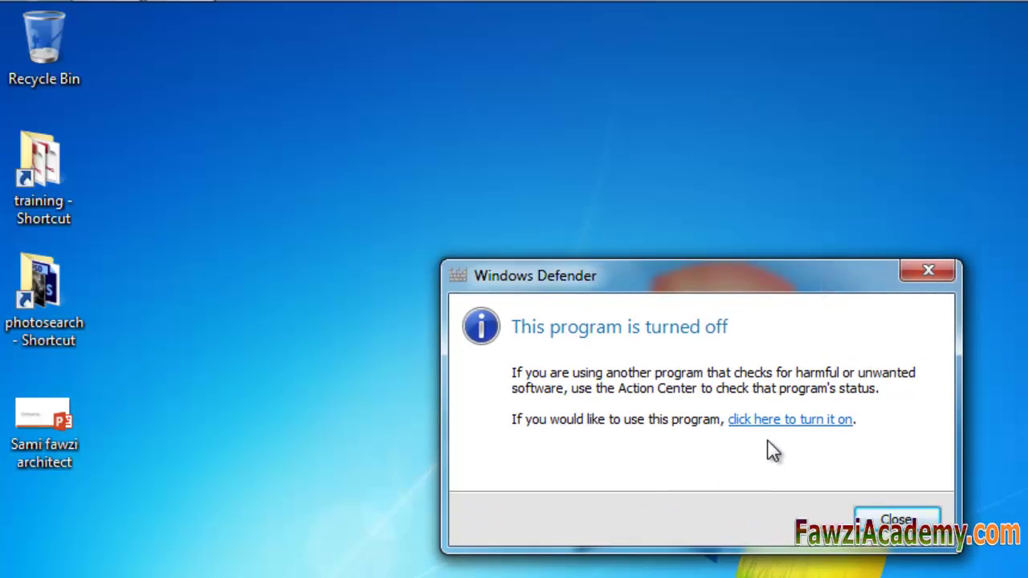
Try turning Windows Defender on, then dismiss the 0x80070422 error and the turned-off notice
{"action": "left_click", "coordinate": [771, 420]}
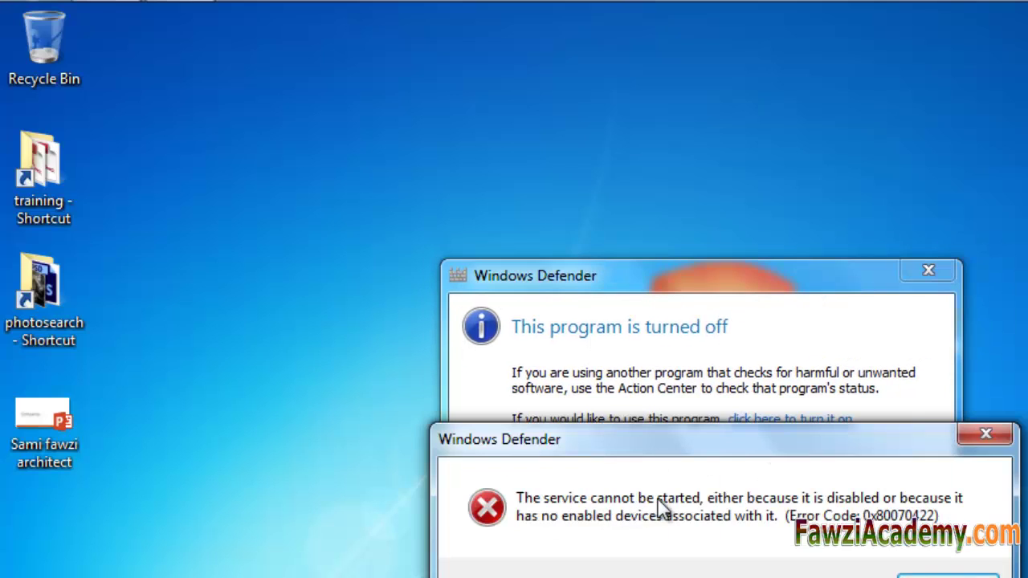
{"action": "left_click_drag", "start_coordinate": [731, 450], "coordinate": [554, 295]}
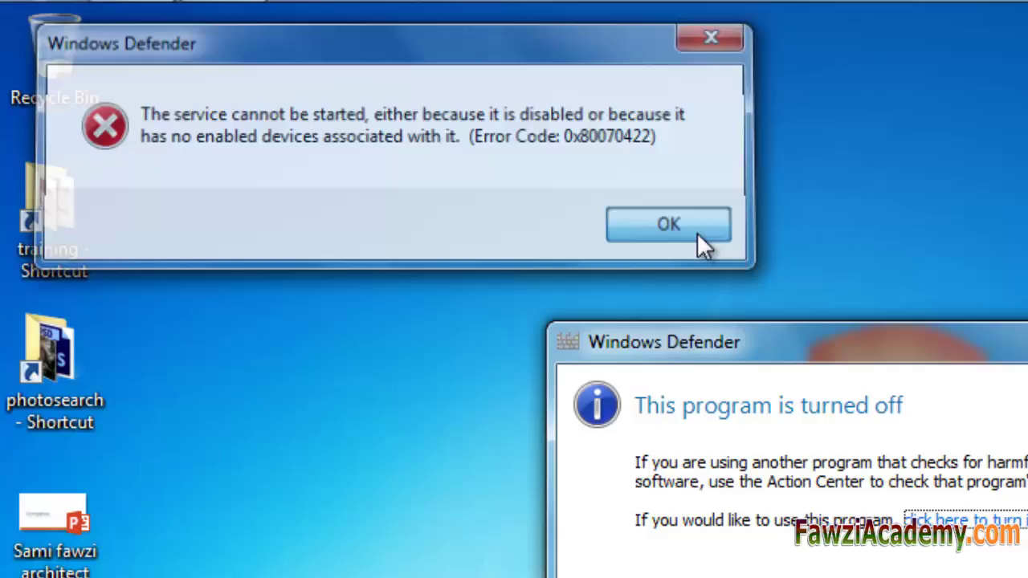
{"action": "left_click", "coordinate": [698, 237]}
{"action": "left_click_drag", "start_coordinate": [677, 254], "coordinate": [613, 217]}
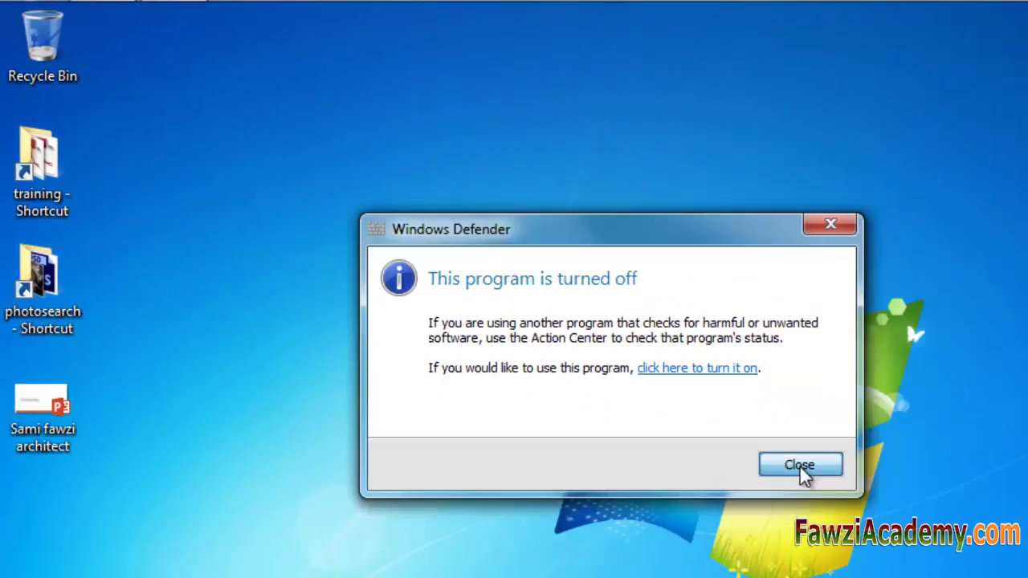
{"action": "left_click", "coordinate": [798, 468]}
Launch services.msc from the Start menu as administrator
{"action": "left_click", "coordinate": [22, 16]}
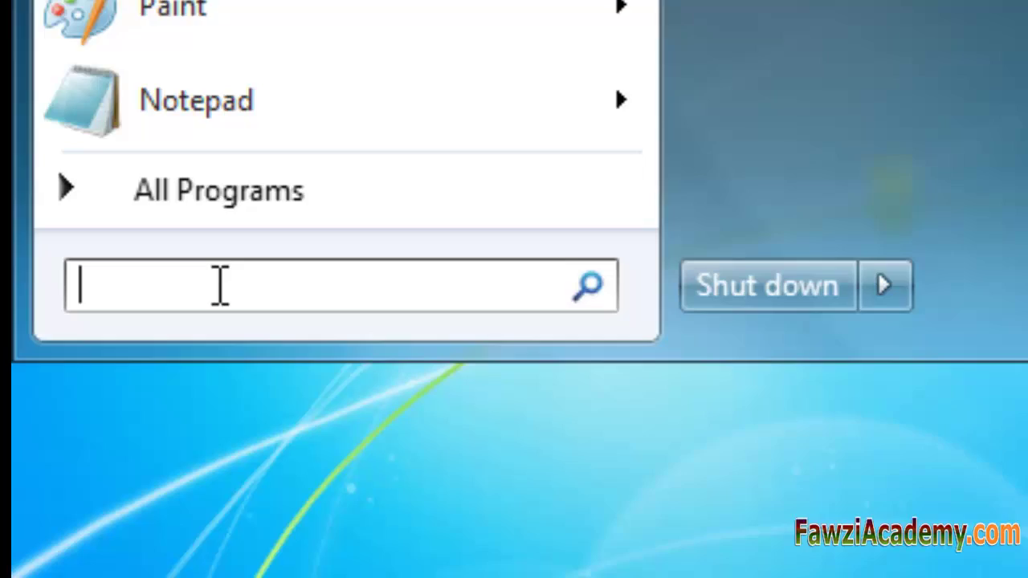
{"action": "type", "text": "services.msc"}
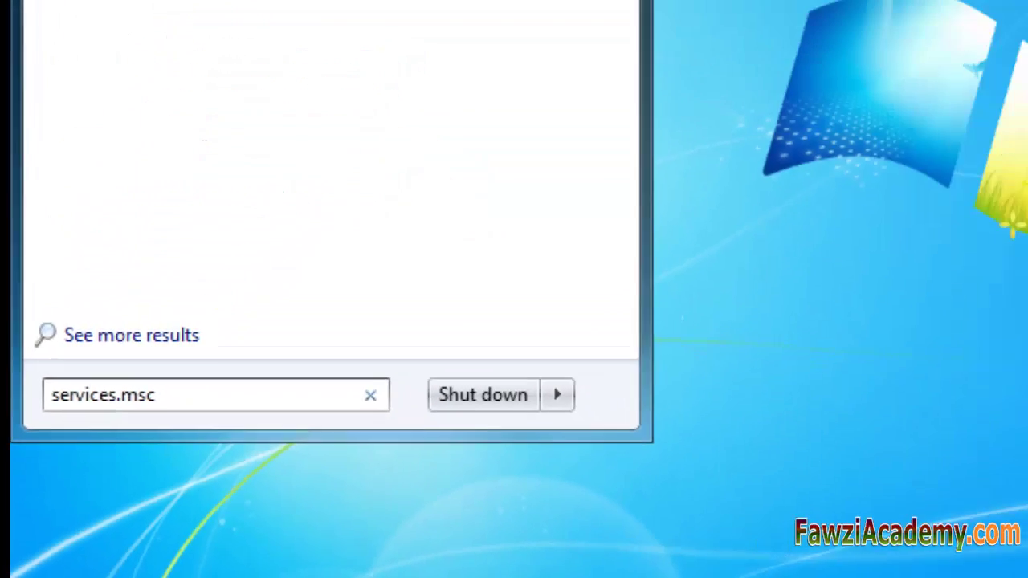
{"action": "right_click", "coordinate": [86, 118]}
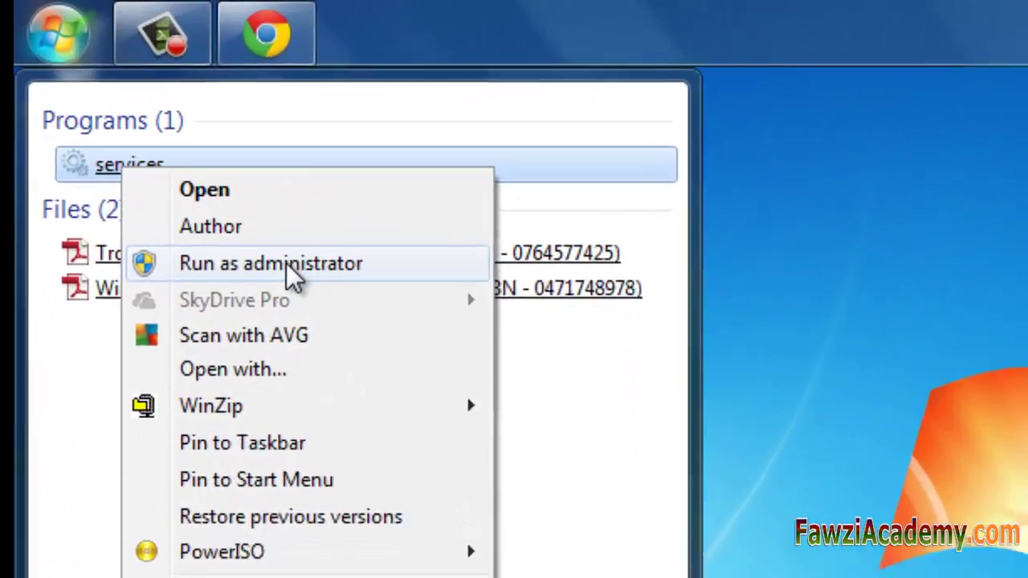
{"action": "left_click", "coordinate": [205, 185]}
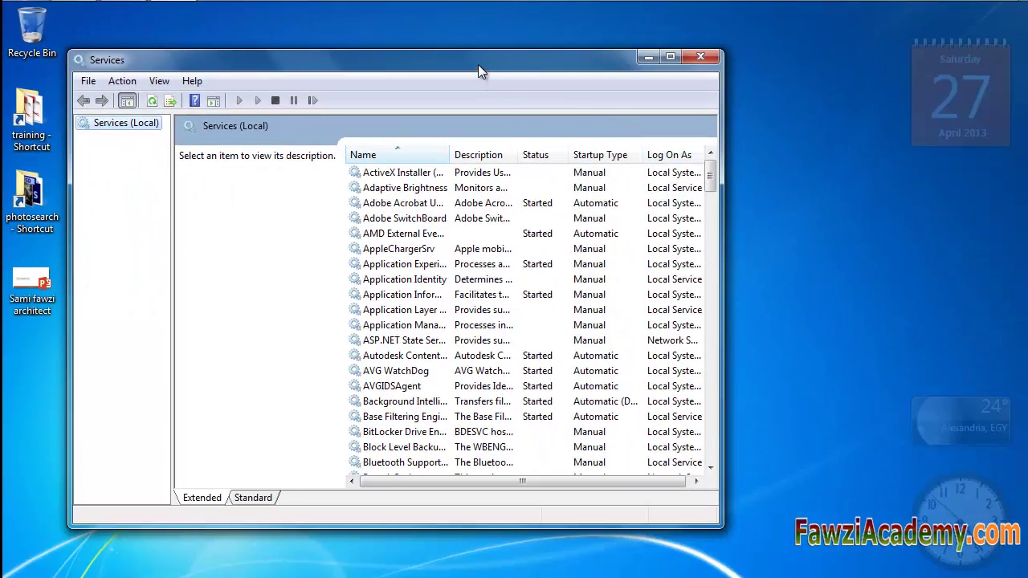
Enlarge the Services window, select Windows Defender, and widen the Description column
{"action": "left_click_drag", "start_coordinate": [478, 70], "coordinate": [442, 45]}
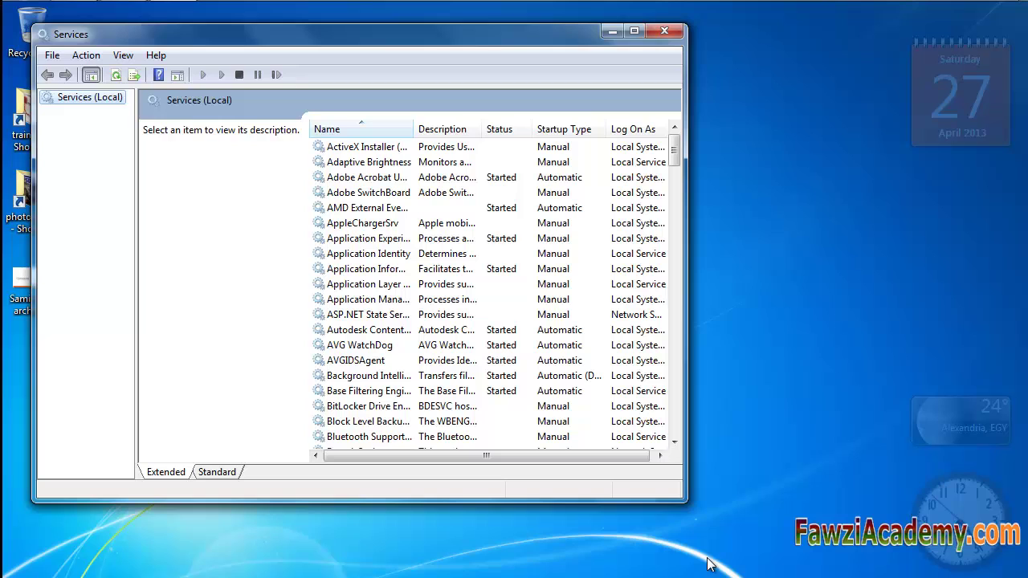
{"action": "left_click_drag", "start_coordinate": [705, 512], "coordinate": [827, 520]}
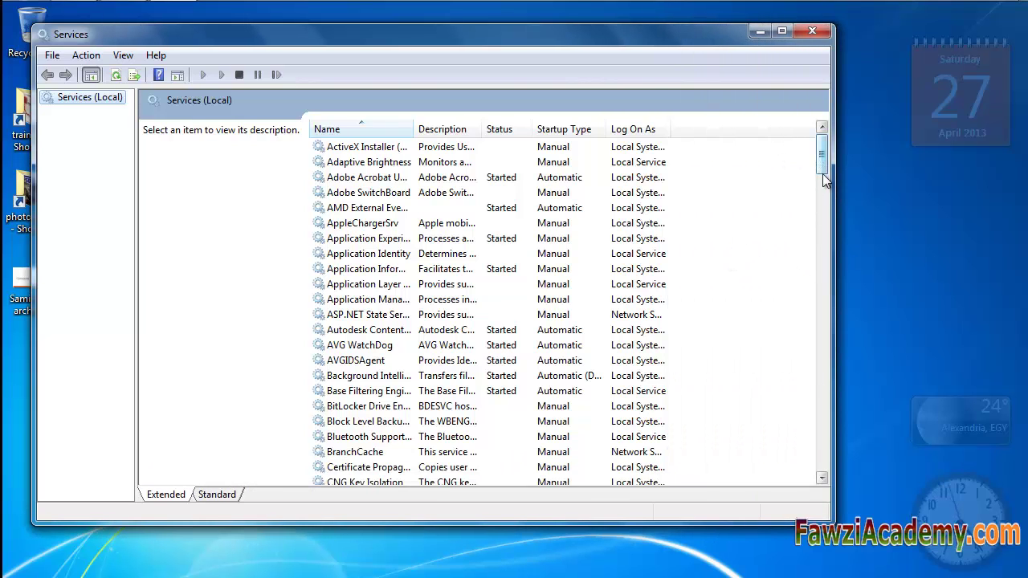
{"action": "left_click_drag", "start_coordinate": [822, 175], "coordinate": [820, 422]}
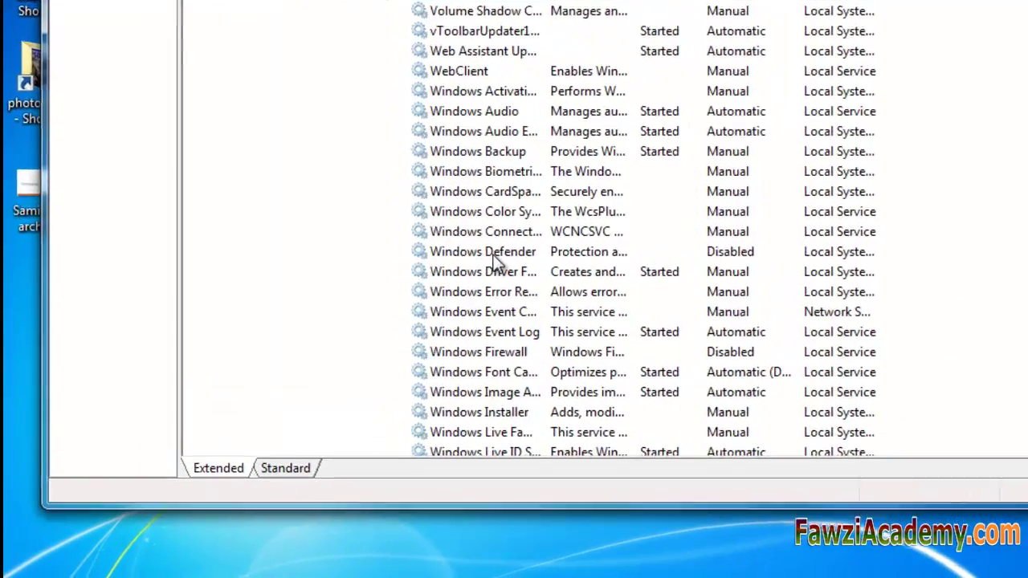
{"action": "left_click", "coordinate": [373, 330]}
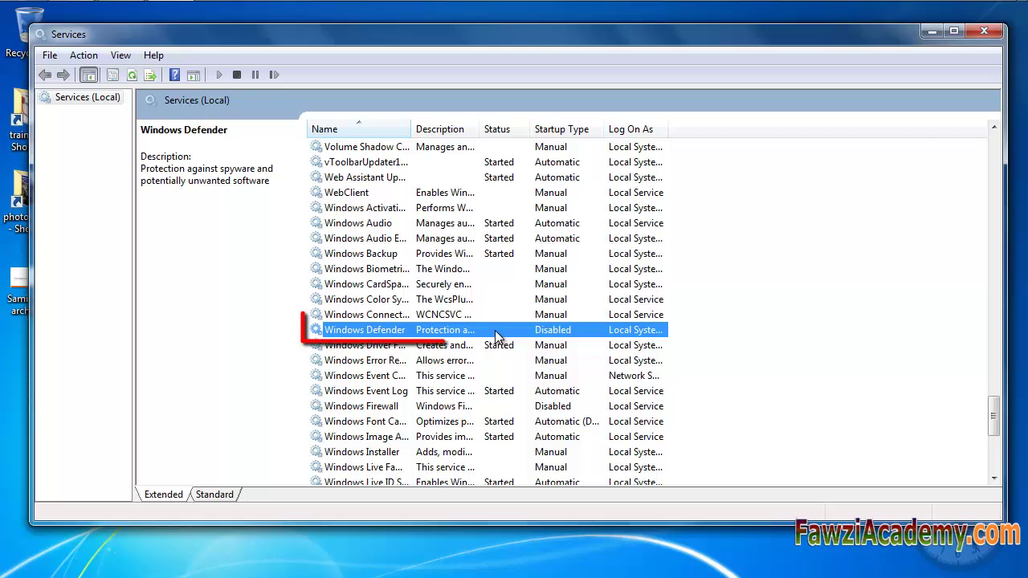
{"action": "left_click_drag", "start_coordinate": [477, 131], "coordinate": [700, 131]}
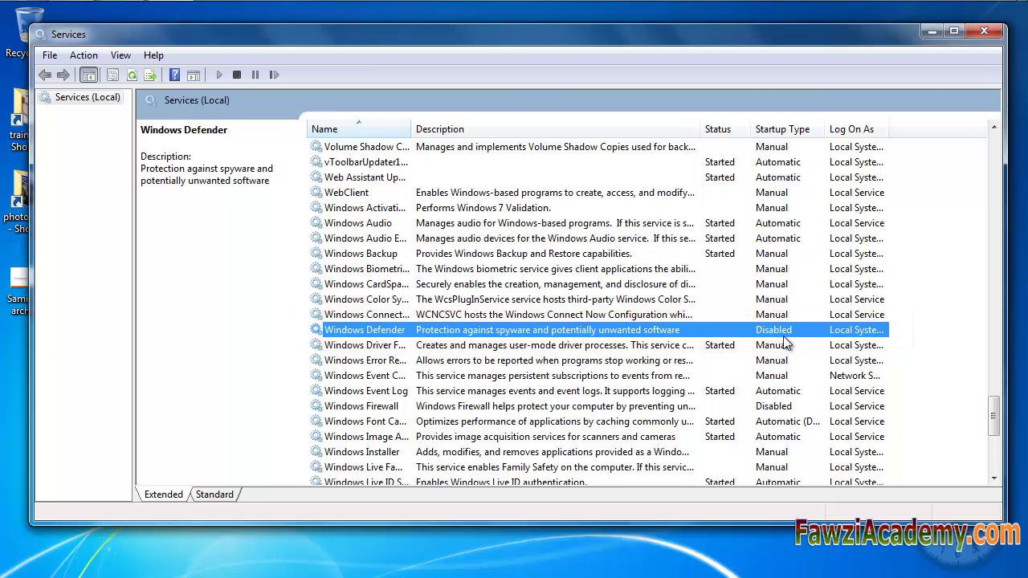
Set Windows Defender's startup type to Automatic, apply it, and start the service
{"action": "double_click", "coordinate": [411, 333]}
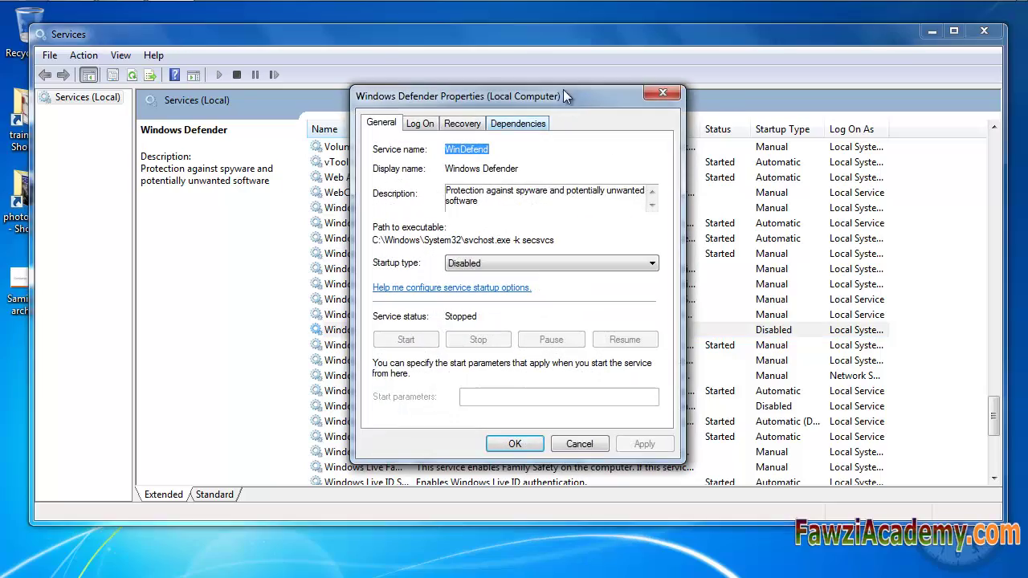
{"action": "left_click_drag", "start_coordinate": [569, 90], "coordinate": [408, 87]}
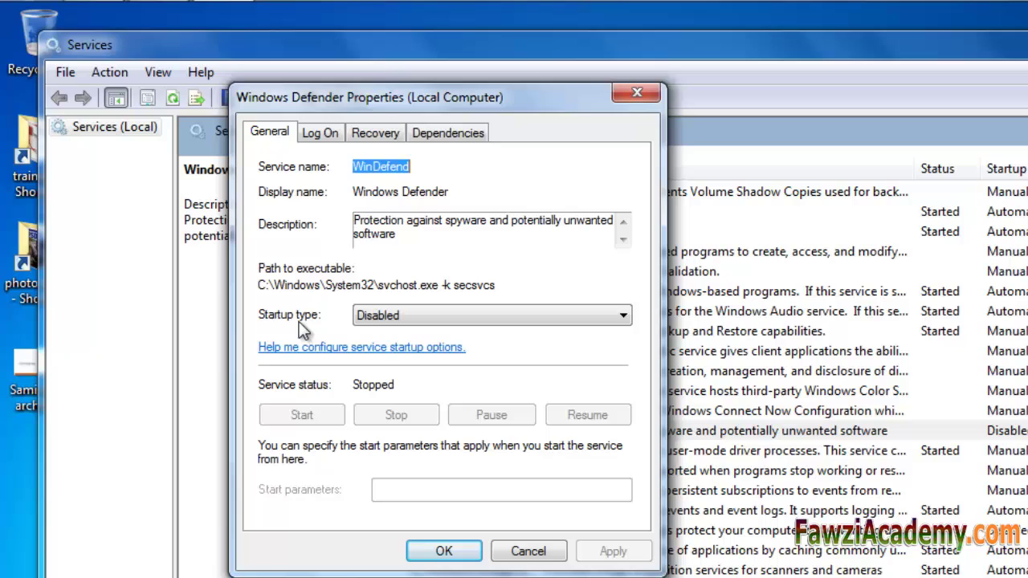
{"action": "left_click", "coordinate": [629, 315]}
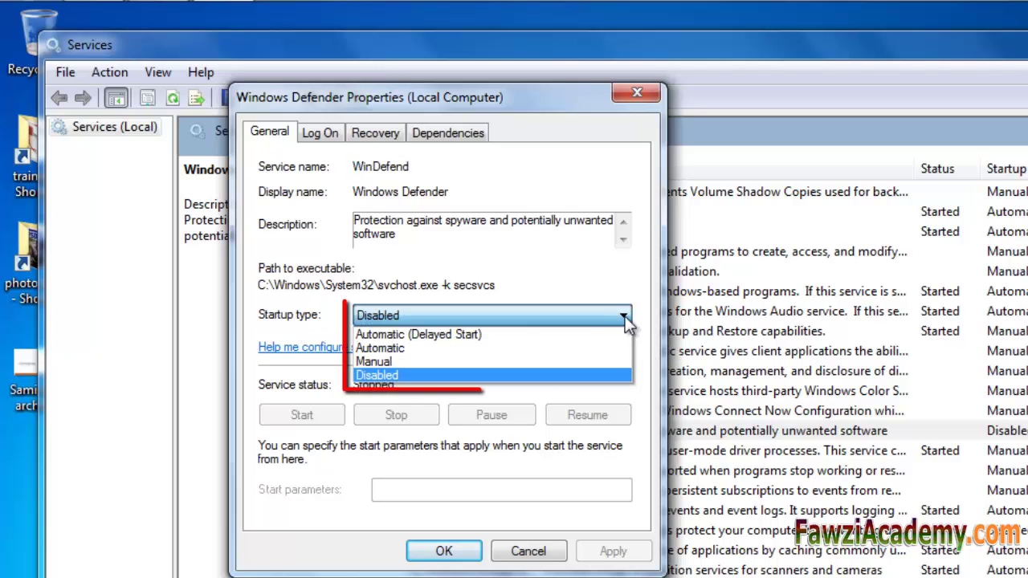
{"action": "left_click", "coordinate": [437, 349]}
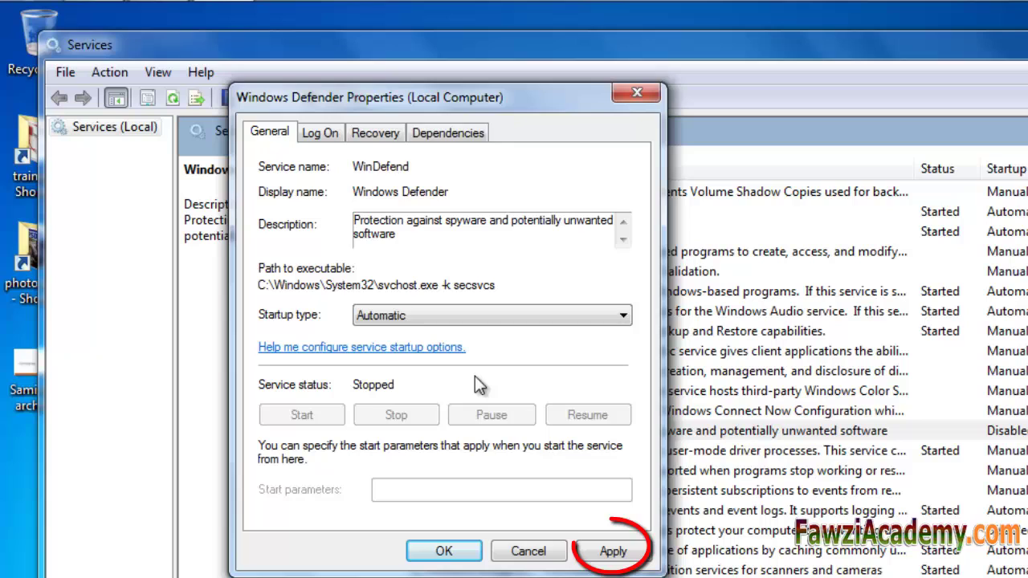
{"action": "left_click", "coordinate": [611, 551]}
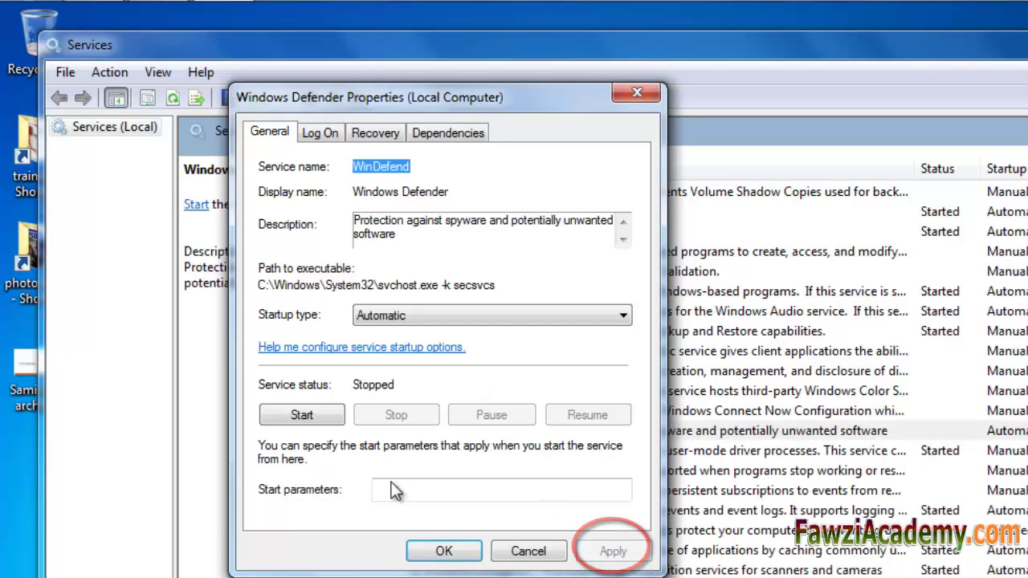
{"action": "left_click", "coordinate": [301, 415]}
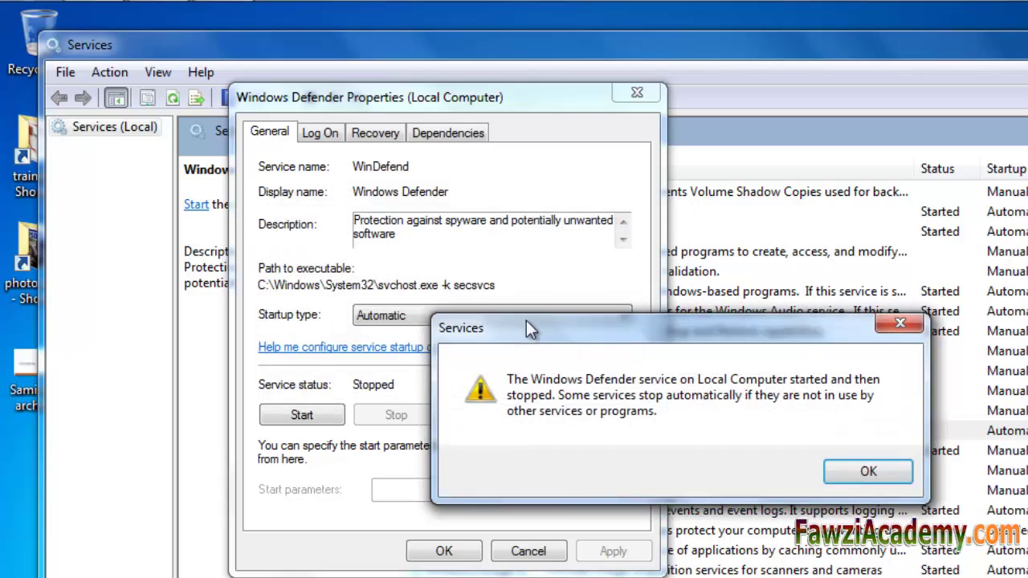
{"action": "left_click_drag", "start_coordinate": [602, 331], "coordinate": [527, 372]}
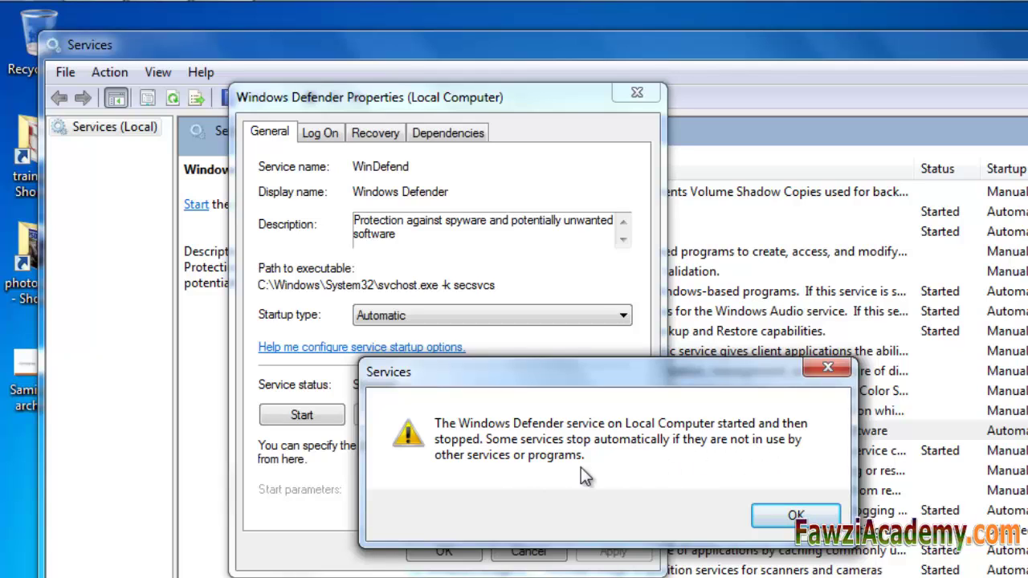
Dismiss the service warning, close Windows Defender properties, and restore the services list view
{"action": "left_click", "coordinate": [778, 514]}
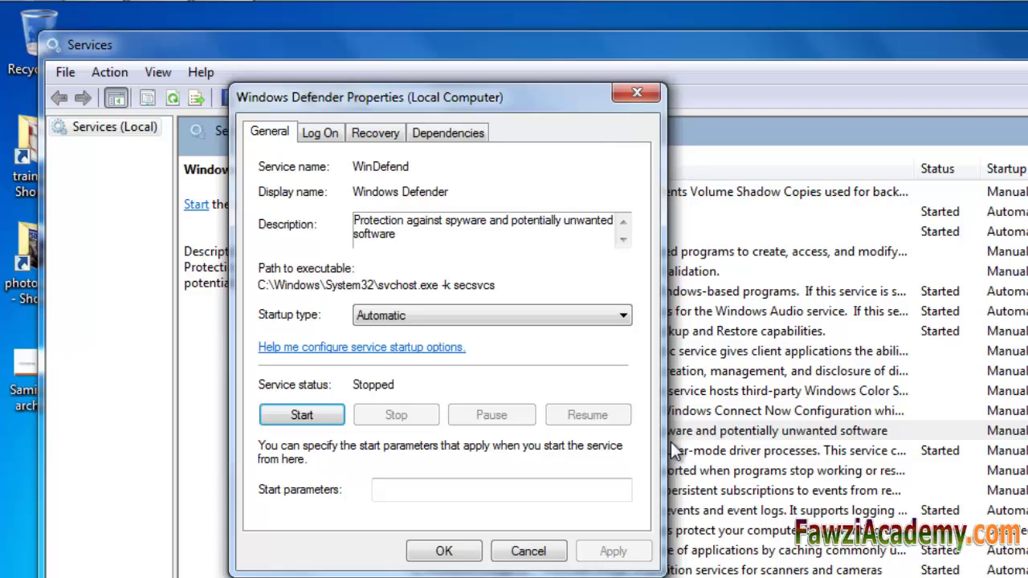
{"action": "left_click_drag", "start_coordinate": [582, 95], "coordinate": [438, 242]}
{"action": "left_click", "coordinate": [594, 56]}
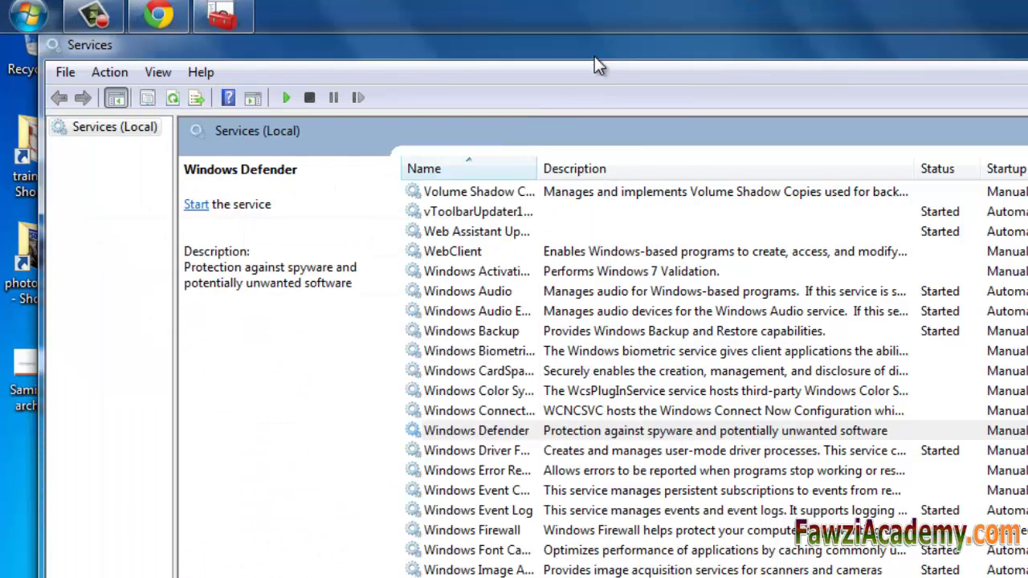
{"action": "left_click_drag", "start_coordinate": [415, 245], "coordinate": [593, 106]}
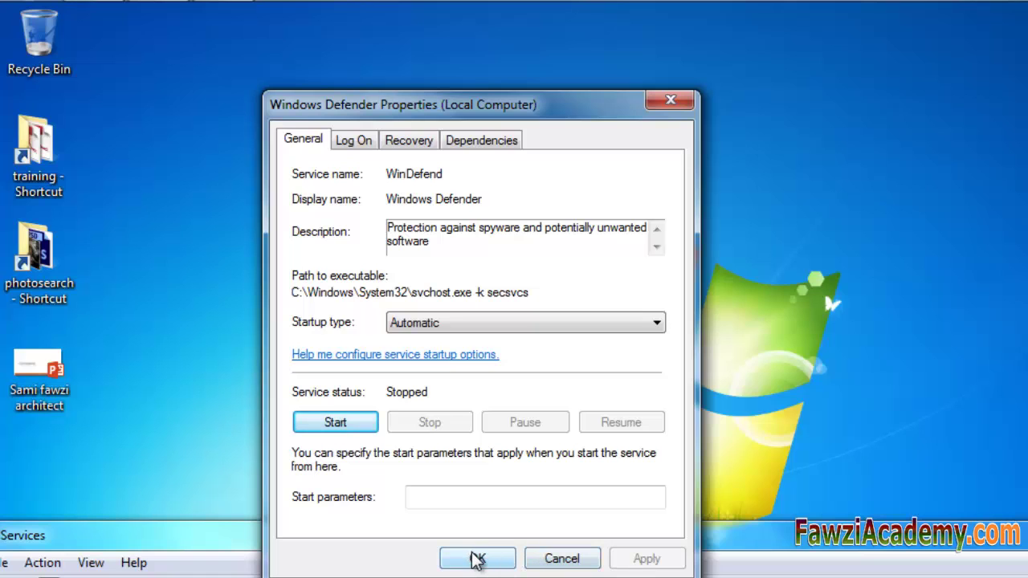
{"action": "left_click", "coordinate": [477, 559]}
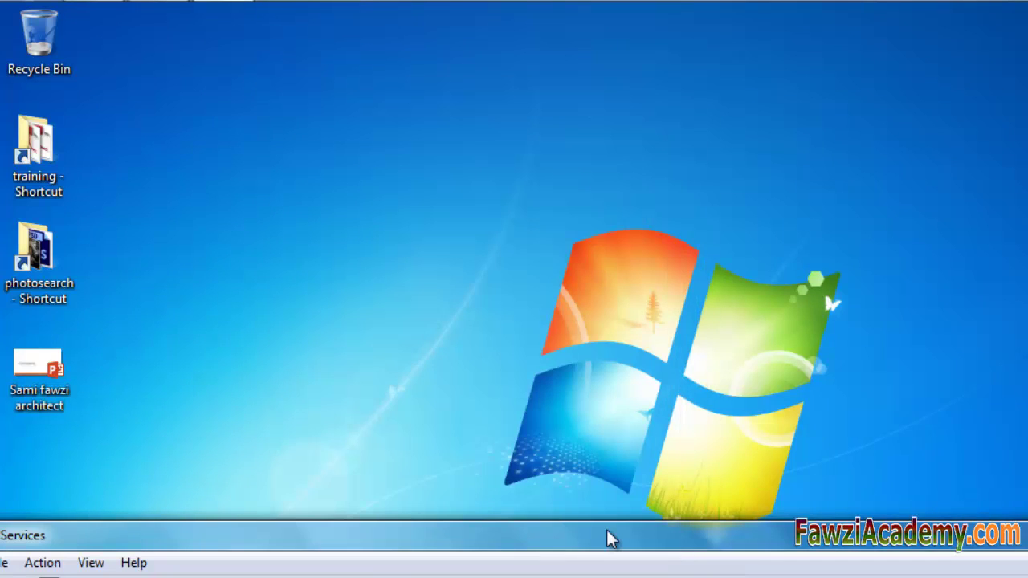
{"action": "left_click_drag", "start_coordinate": [607, 538], "coordinate": [631, 104]}
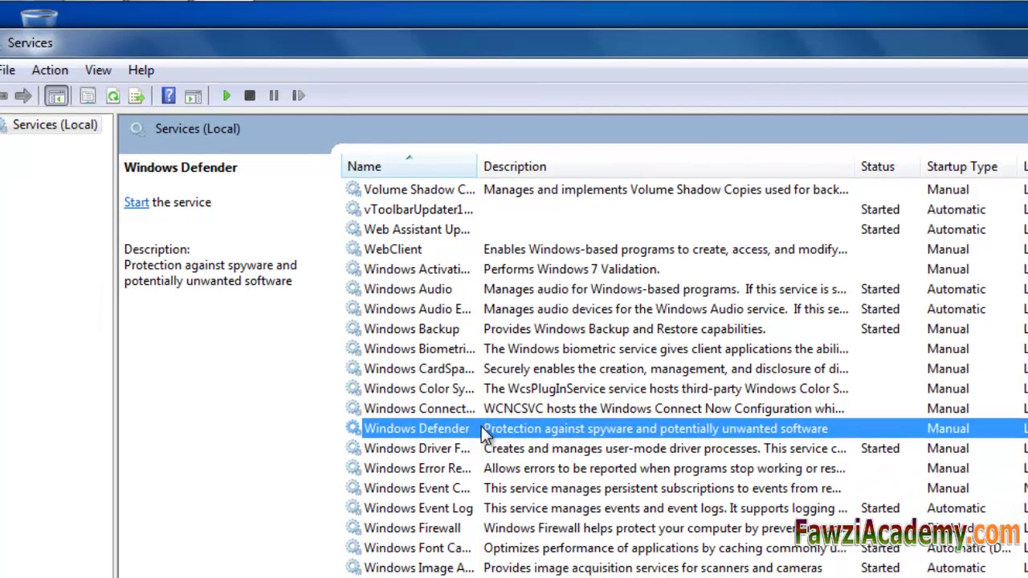
Retry starting Windows Defender from its properties, dismiss the started-then-stopped warning, and close
{"action": "double_click", "coordinate": [478, 428]}
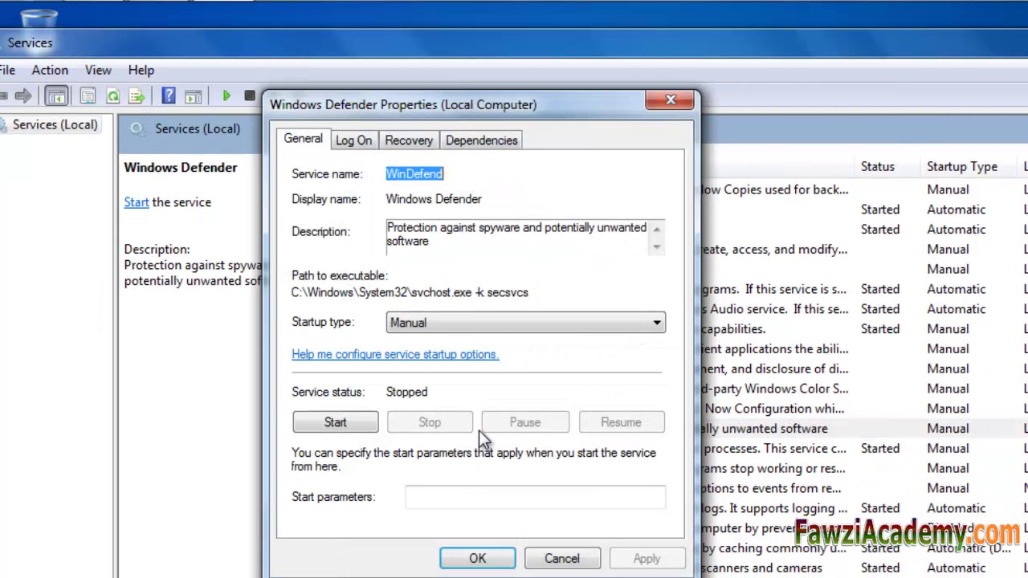
{"action": "left_click", "coordinate": [337, 424]}
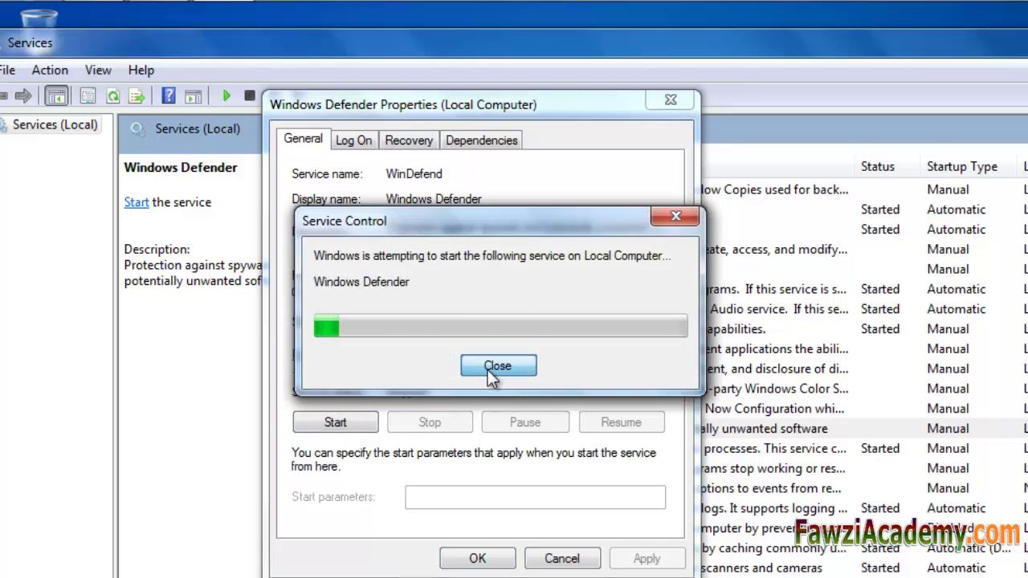
{"action": "left_click", "coordinate": [883, 478]}
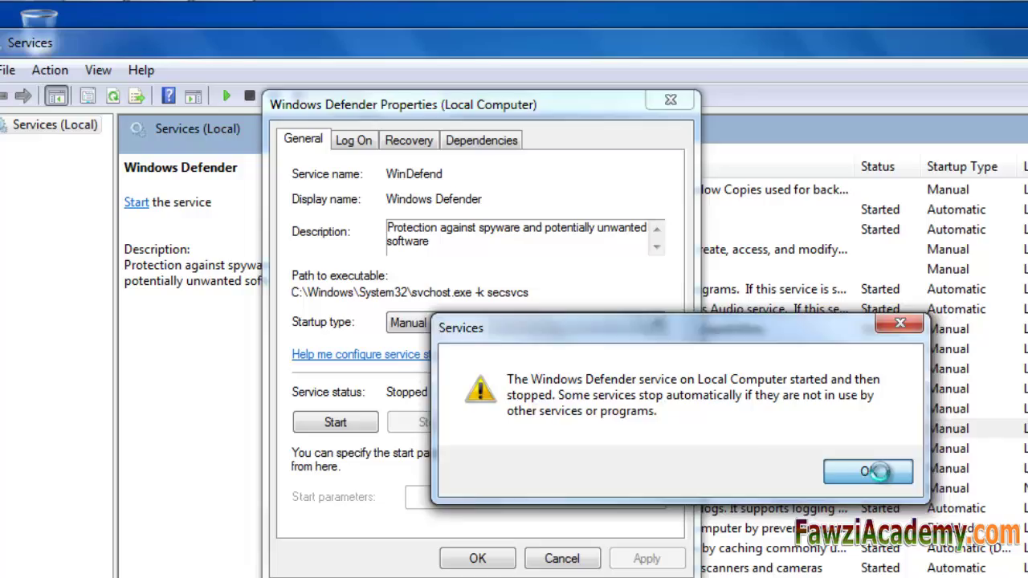
{"action": "left_click", "coordinate": [477, 556]}
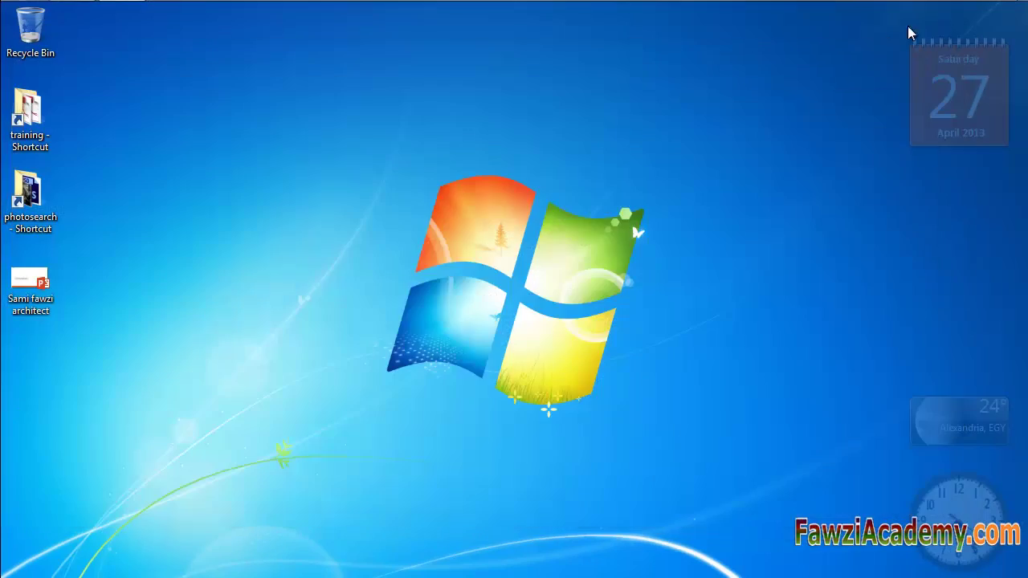
Restart the computer from the Start menu's shutdown options
{"action": "left_click", "coordinate": [19, 16]}
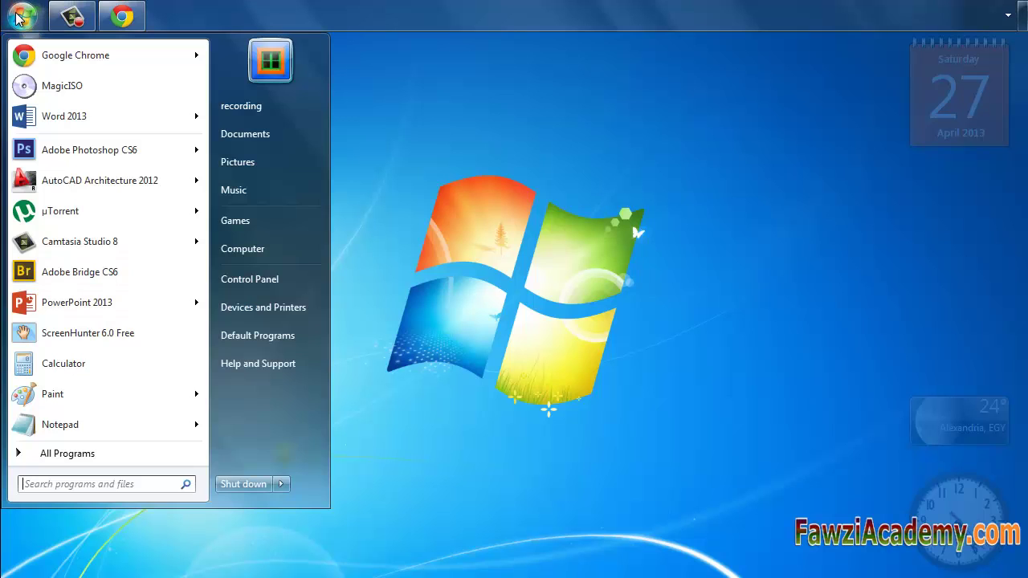
{"action": "left_click", "coordinate": [281, 484]}
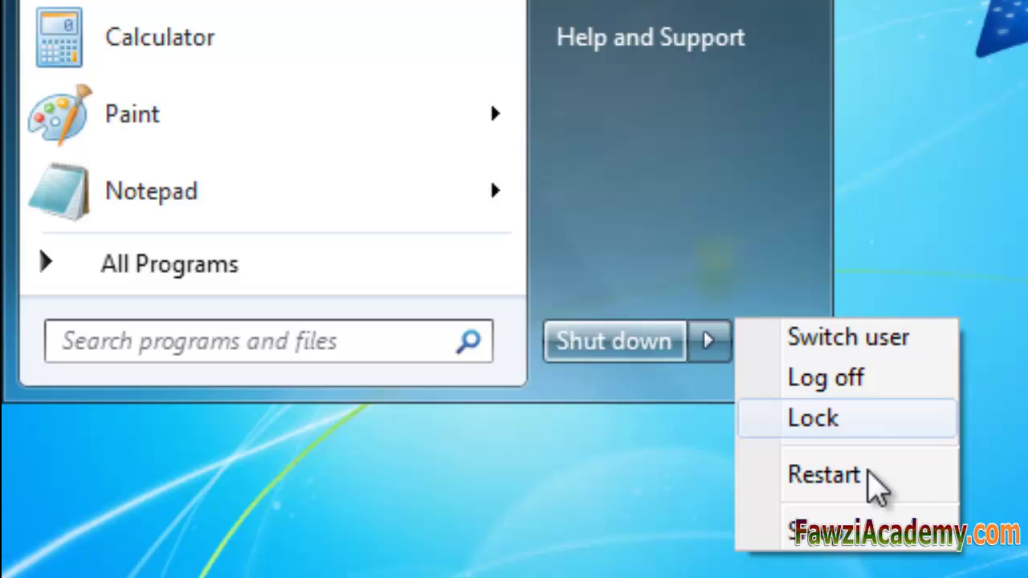
{"action": "left_click", "coordinate": [865, 479]}
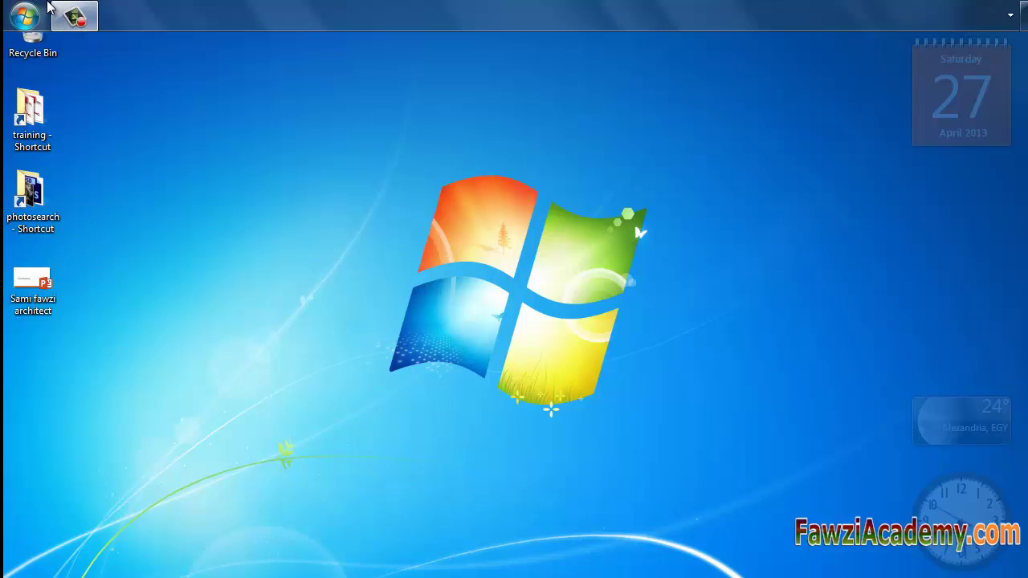
Search 'win' in the Start menu and launch Windows Defender
{"action": "left_click", "coordinate": [24, 16]}
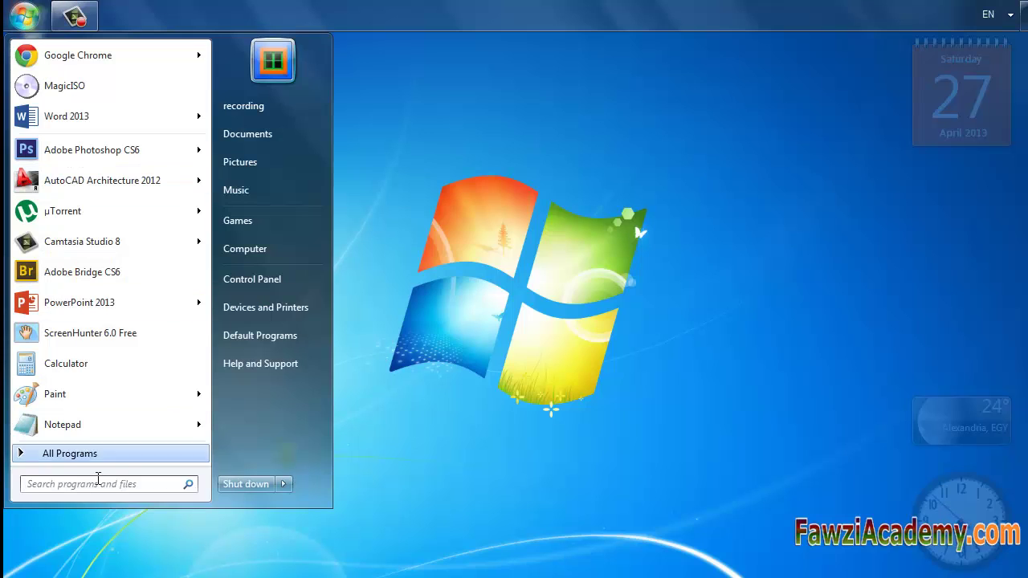
{"action": "left_click", "coordinate": [88, 483]}
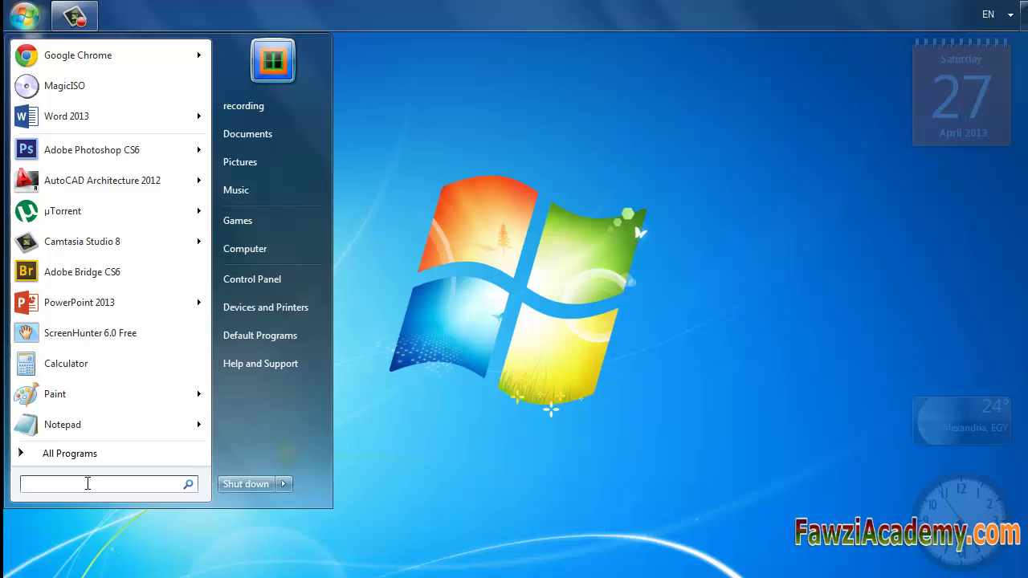
{"action": "type", "text": "win"}
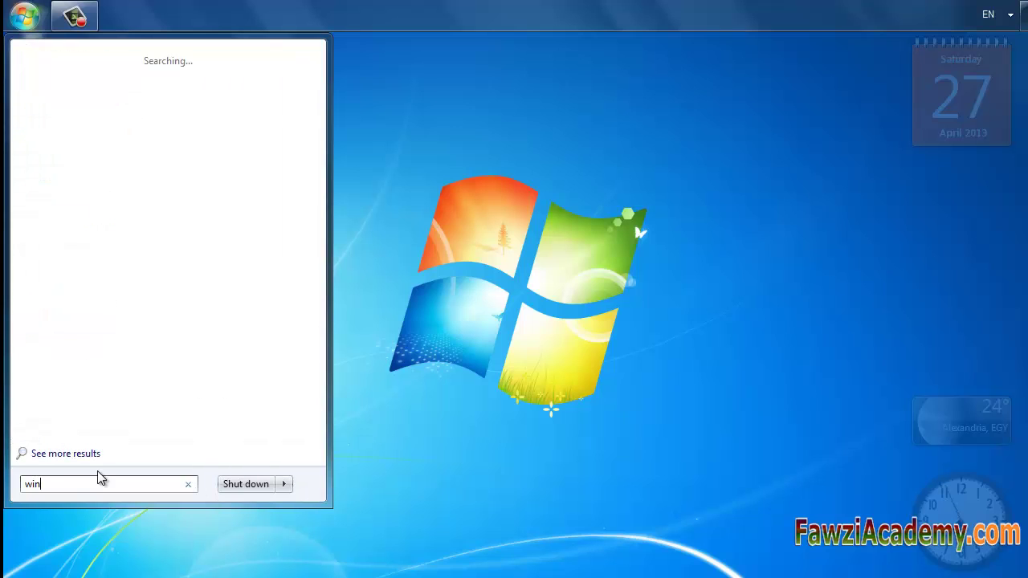
{"action": "left_click", "coordinate": [90, 170]}
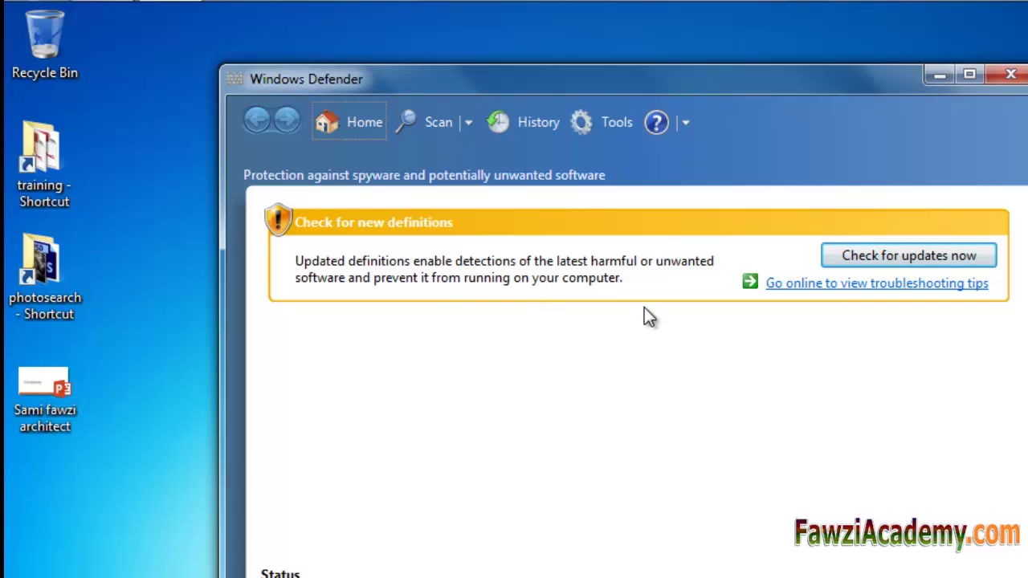
{"action": "left_click_drag", "start_coordinate": [842, 129], "coordinate": [830, 135]}
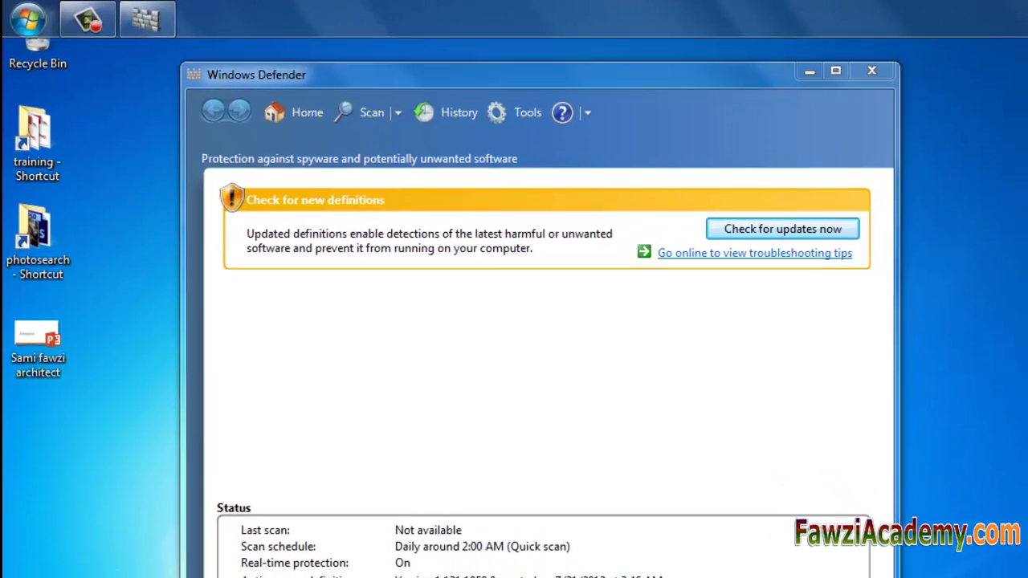
{"action": "left_click", "coordinate": [1007, 13]}
{"action": "double_click", "coordinate": [995, 64]}
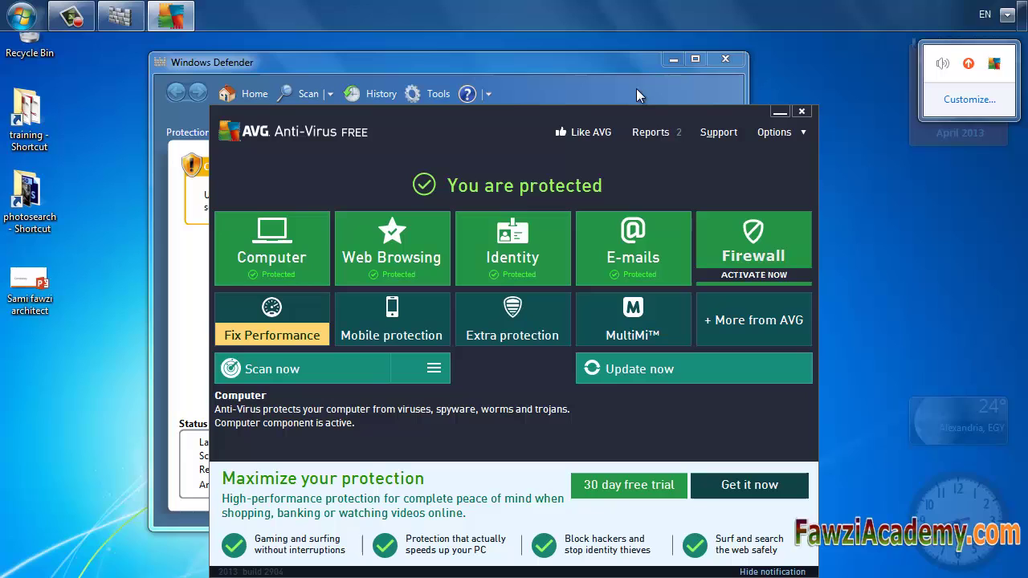
{"action": "left_click", "coordinate": [562, 120]}
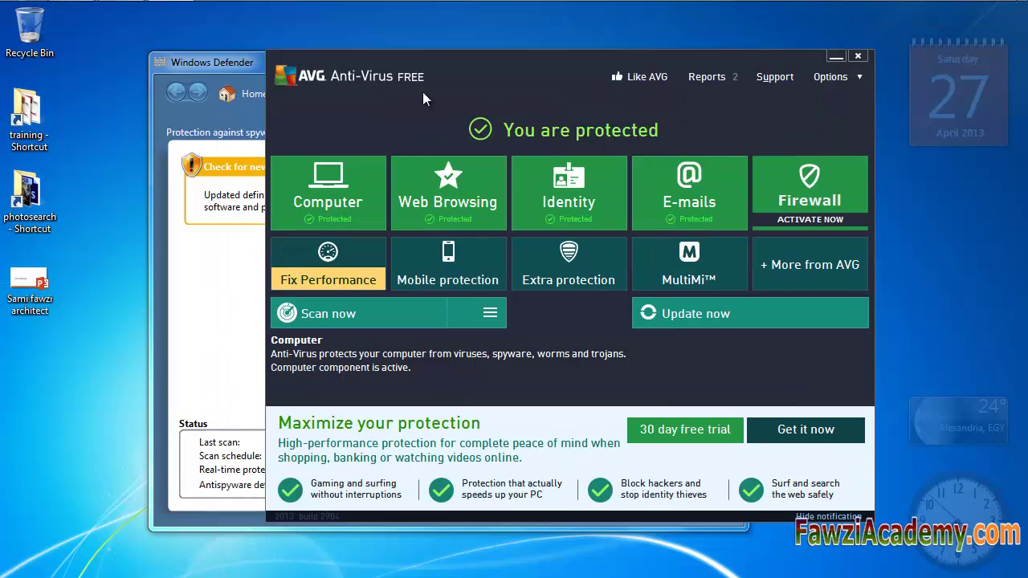
{"action": "left_click", "coordinate": [857, 58]}
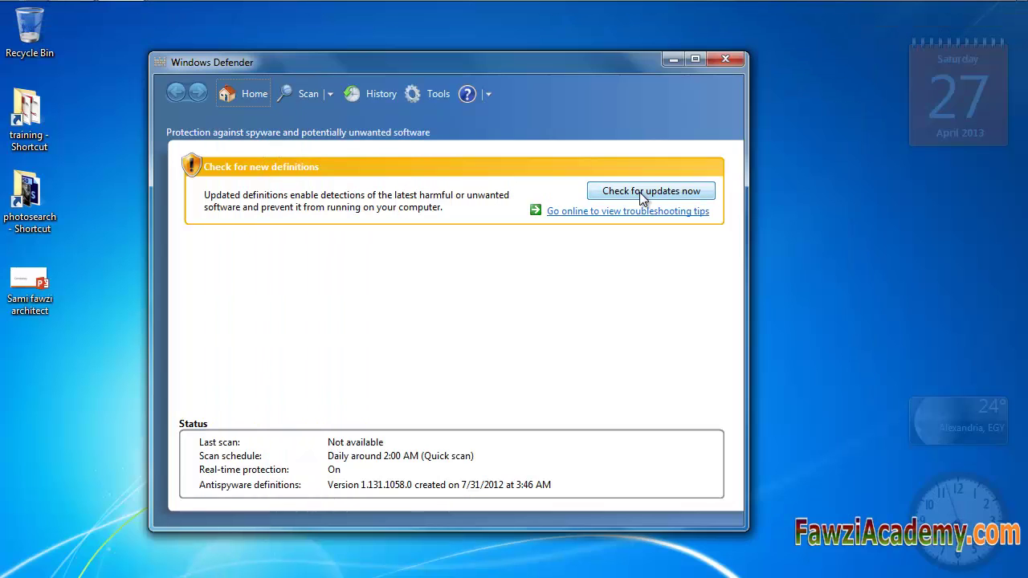
Run Check for updates now to download the latest definitions
{"action": "left_click", "coordinate": [639, 192]}
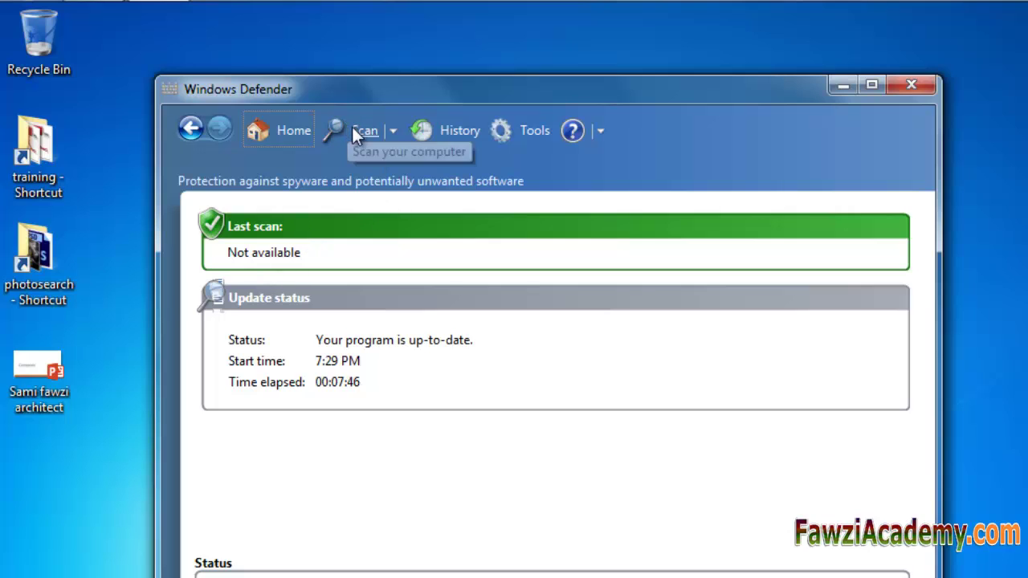
Browse Windows Defender's Tools and Settings, then view the History page
{"action": "left_click", "coordinate": [533, 133]}
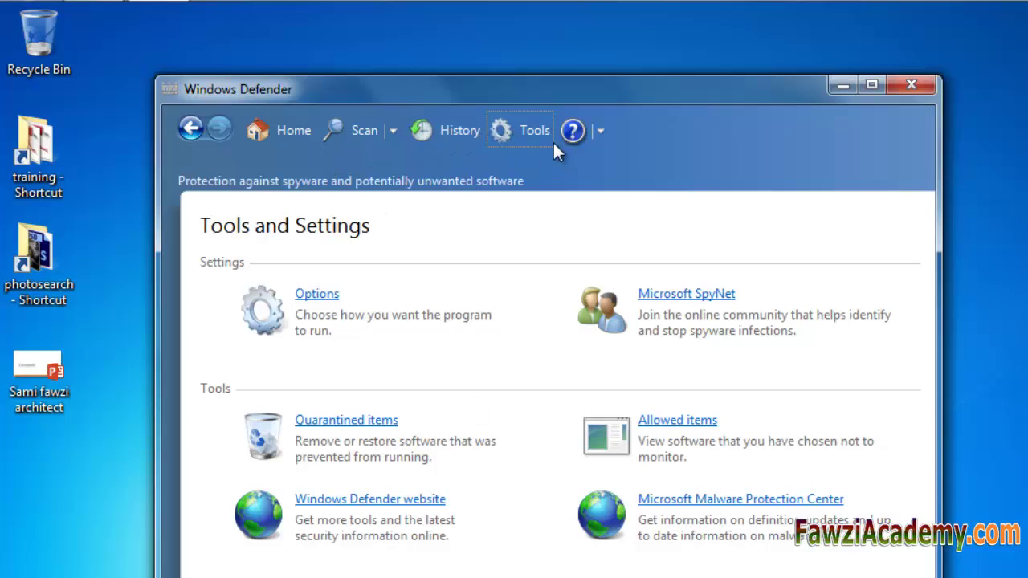
{"action": "left_click", "coordinate": [451, 134]}
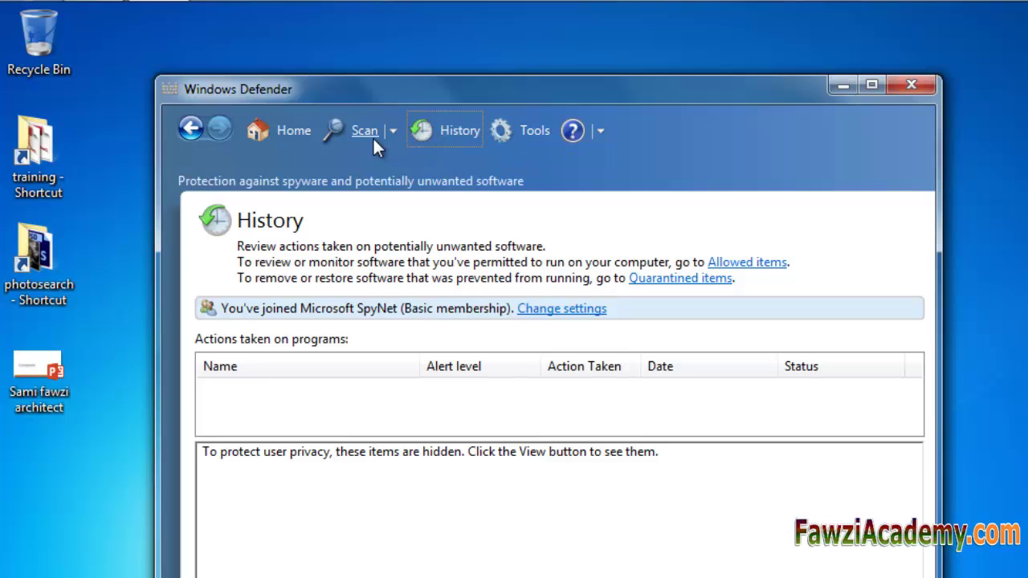
Run a Windows Defender quick scan, which finds no unwanted software across 52,894 resources
{"action": "left_click", "coordinate": [351, 130]}
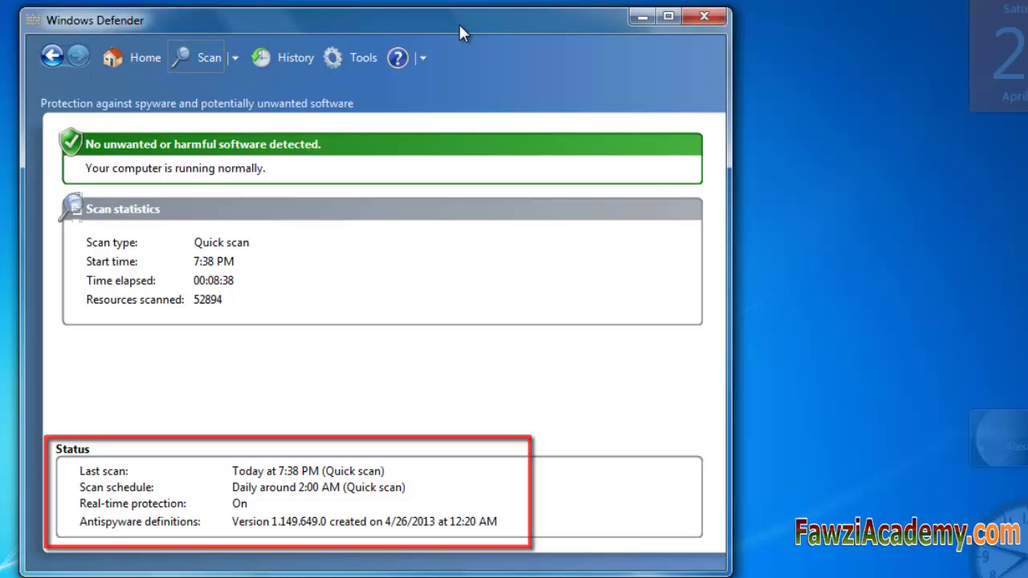
Nudge the Windows Defender window upward, then close it to return to the desktop
{"action": "mouse_move", "coordinate": [458, 22]}
{"action": "left_mouse_down"}
{"action": "mouse_move", "coordinate": [463, 1]}
{"action": "mouse_move", "coordinate": [498, 5]}
{"action": "left_mouse_up"}
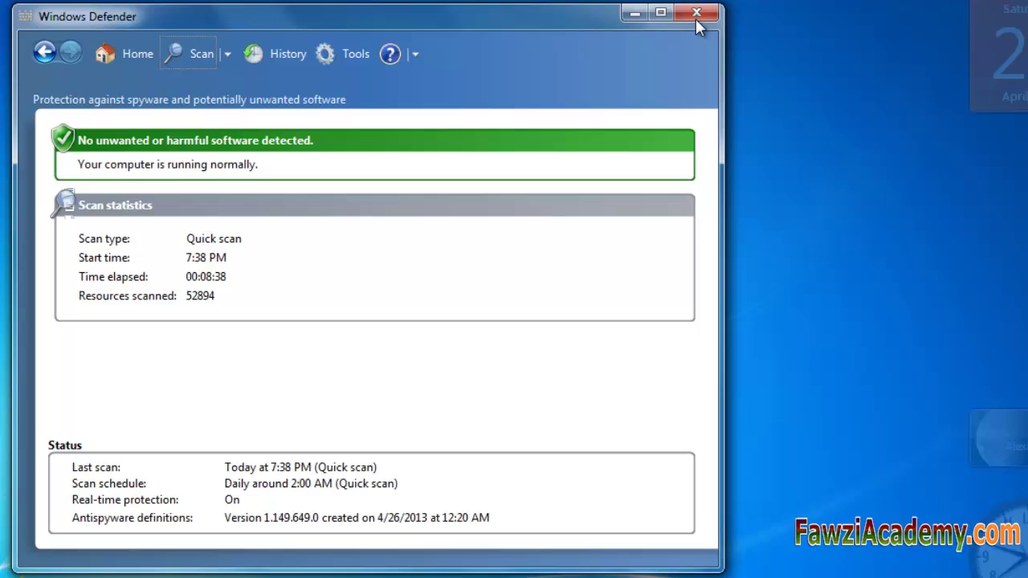
{"action": "left_click", "coordinate": [701, 20]}
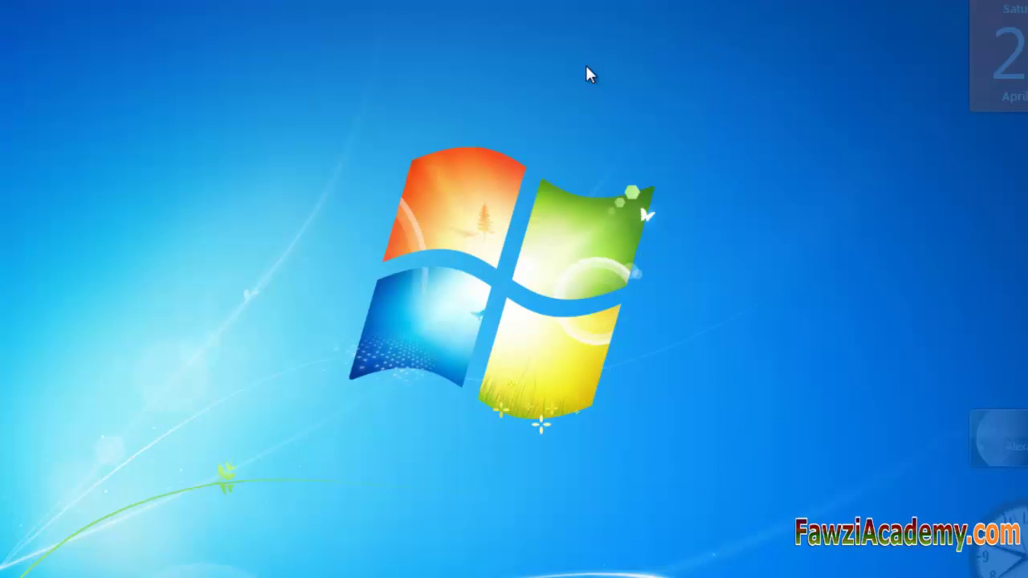